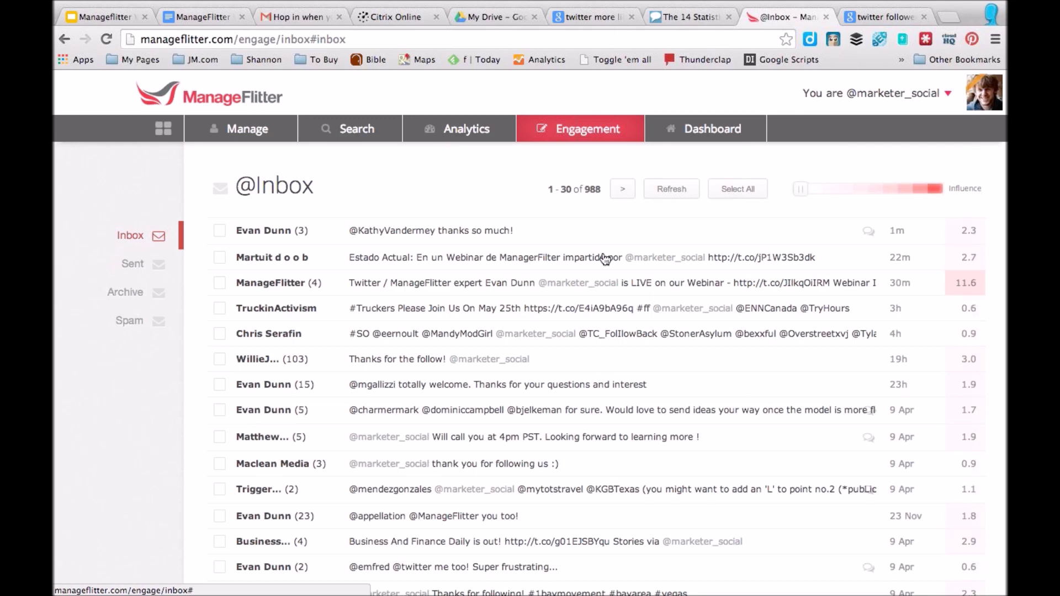
{"action": "left_click_drag", "start_coordinate": [800, 188], "coordinate": [832, 196]}
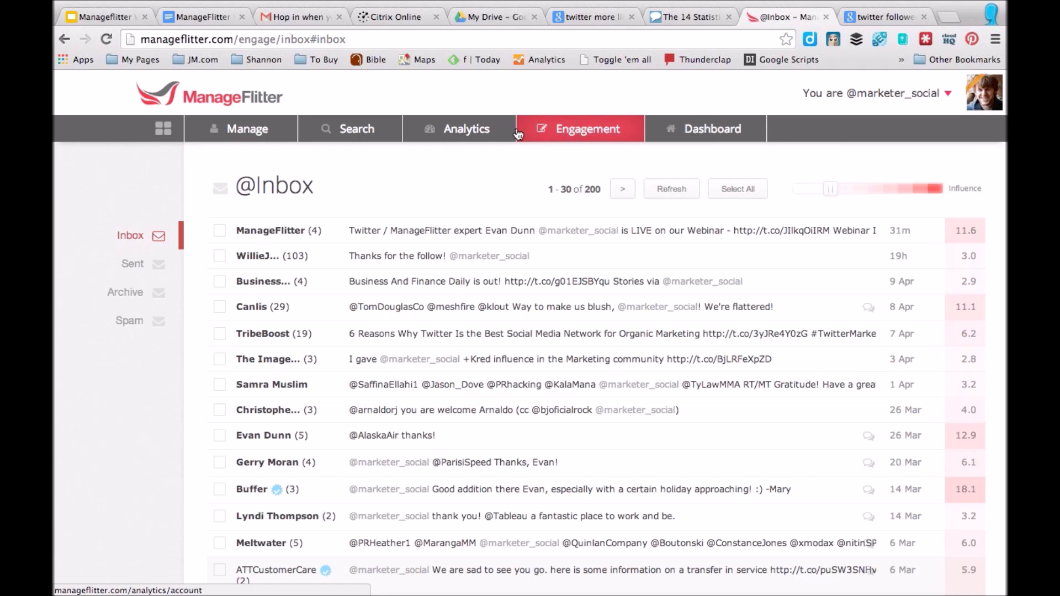
Open Power Mode and start a new filter
{"action": "mouse_move", "coordinate": [552, 133]}
{"action": "mouse_move", "coordinate": [237, 174]}
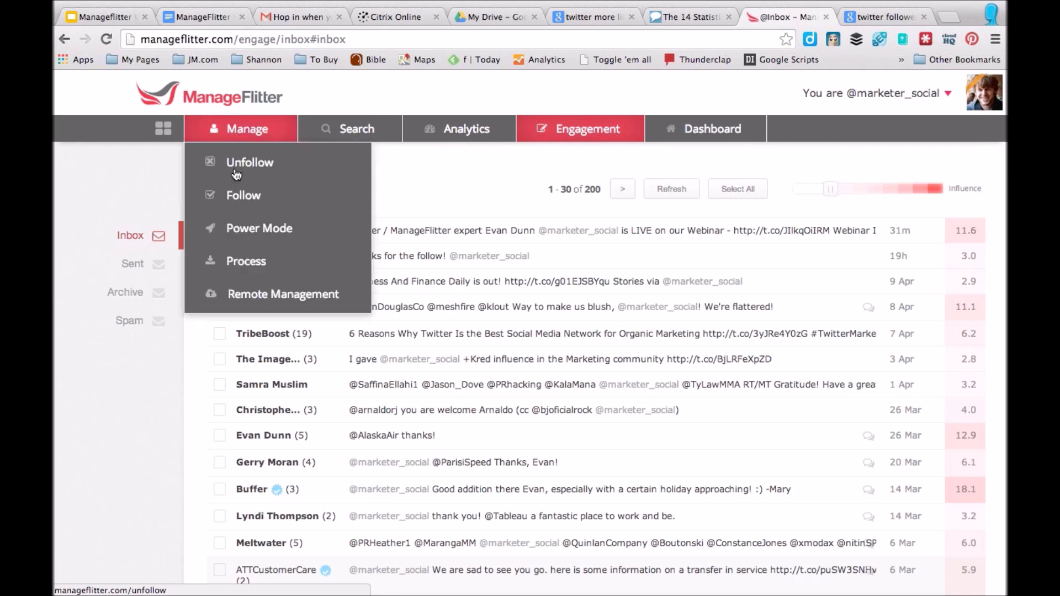
{"action": "left_click", "coordinate": [224, 238]}
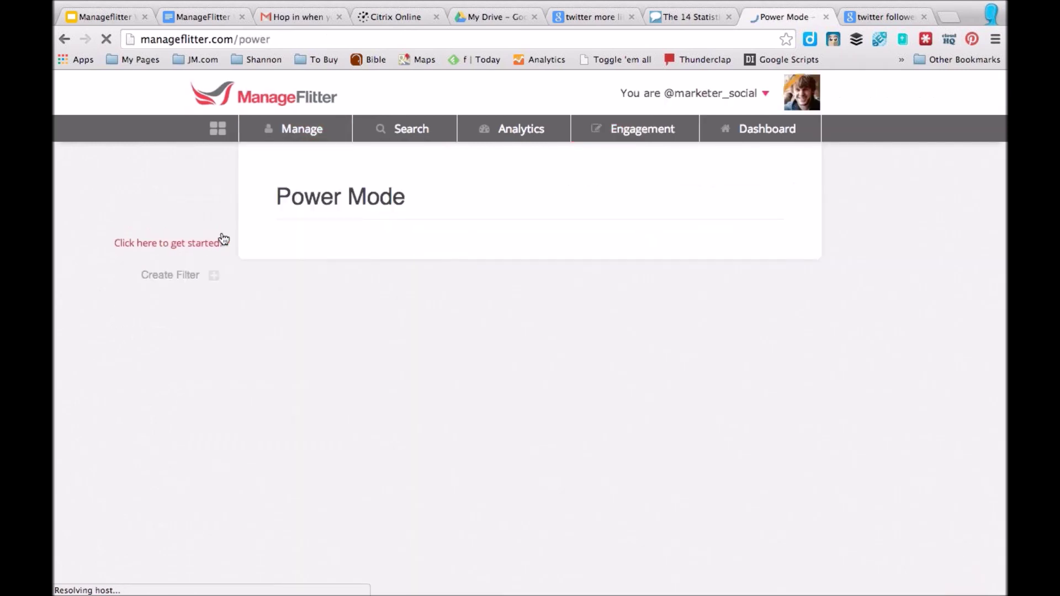
{"action": "left_click", "coordinate": [200, 291]}
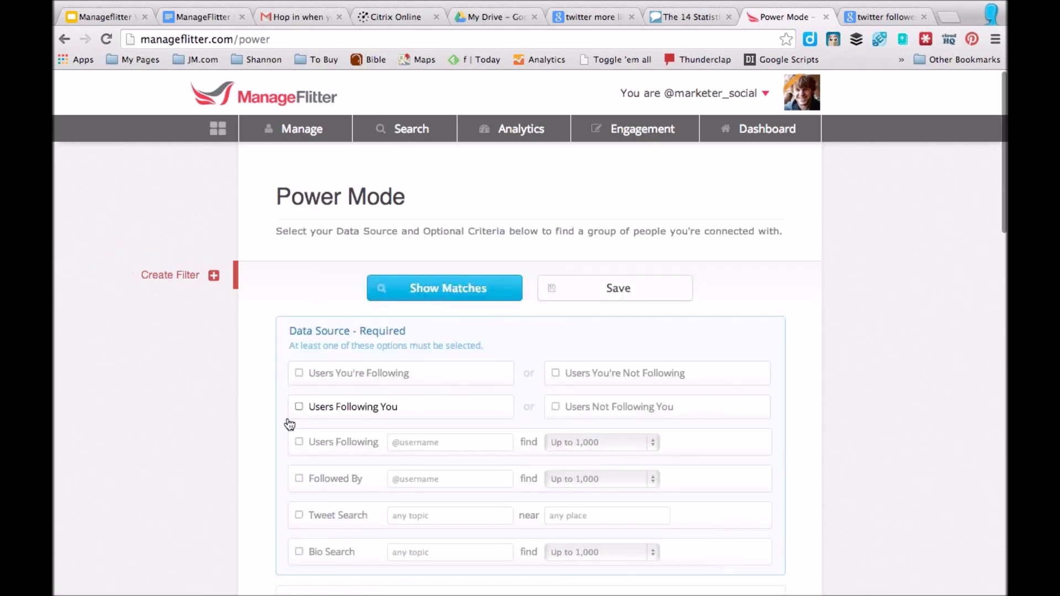
Examine the required data source choices and the optional criteria available for a Power Mode filter
{"action": "scroll", "coordinate": [290, 424], "scroll_direction": "down", "scroll_amount": 3}
{"action": "scroll", "coordinate": [288, 424], "scroll_direction": "down", "scroll_amount": 5}
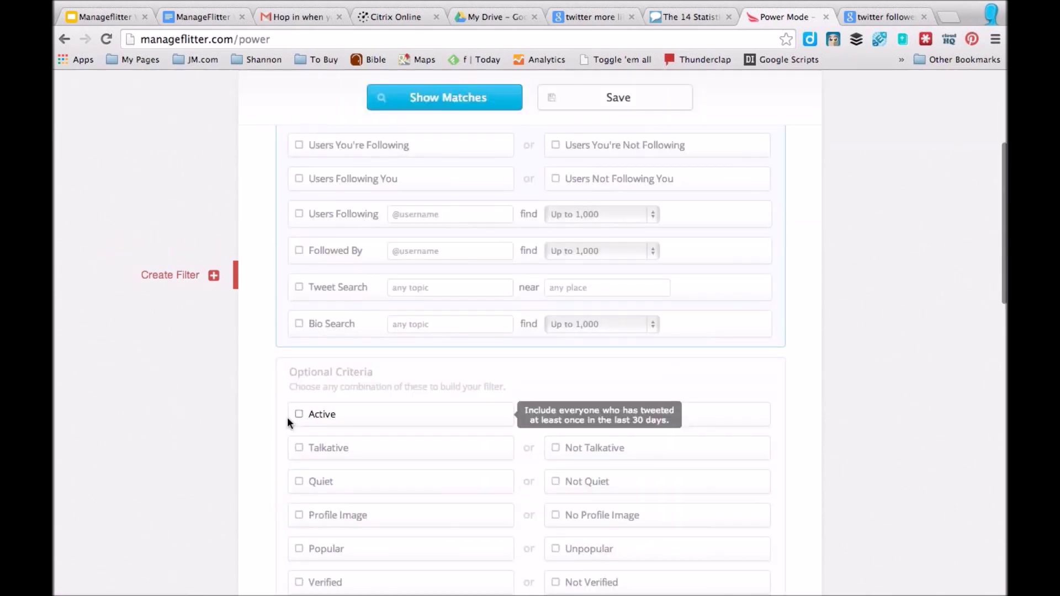
{"action": "scroll", "coordinate": [229, 436], "scroll_direction": "up", "scroll_amount": 2}
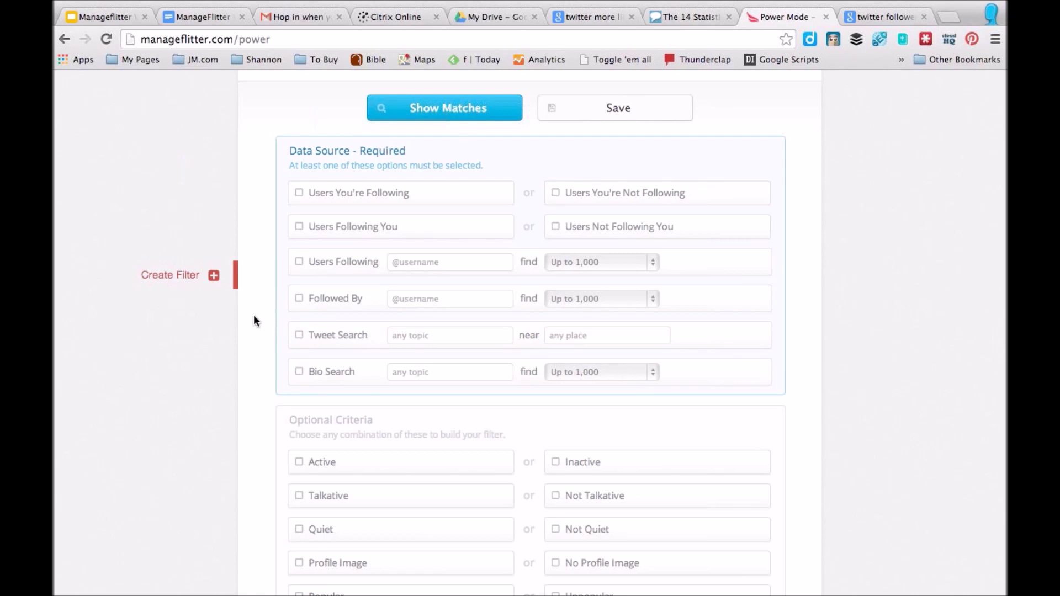
{"action": "scroll", "coordinate": [267, 303], "scroll_direction": "up", "scroll_amount": 1}
{"action": "scroll", "coordinate": [266, 302], "scroll_direction": "up", "scroll_amount": 3}
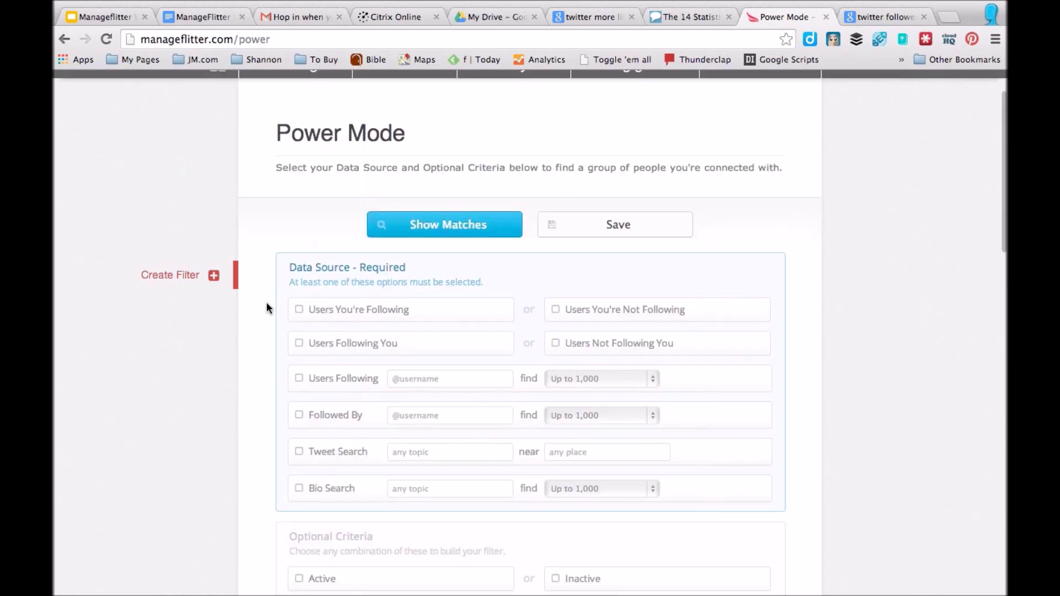
{"action": "scroll", "coordinate": [266, 303], "scroll_direction": "up", "scroll_amount": 2}
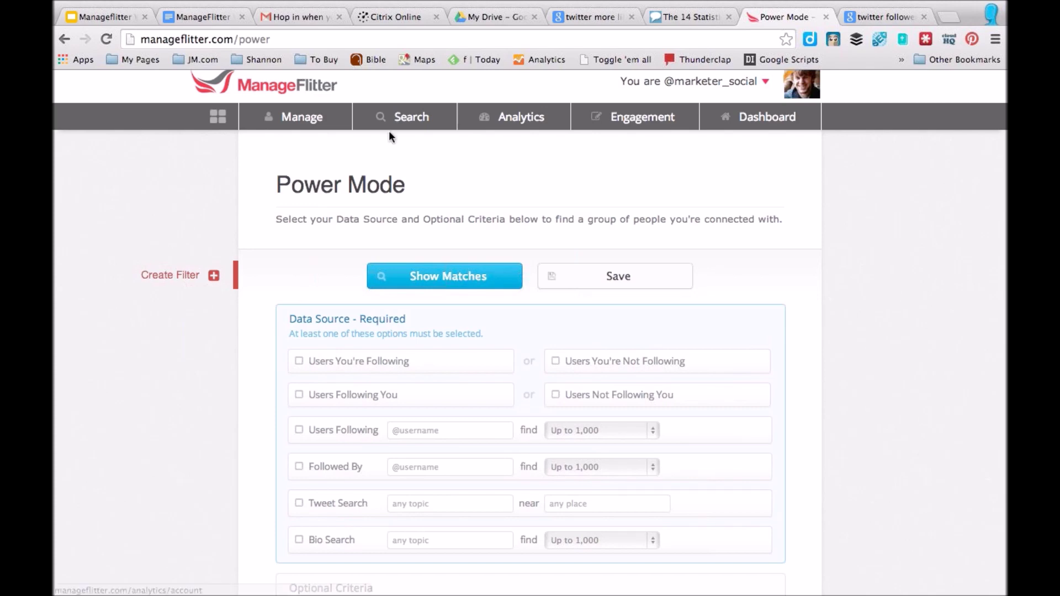
{"action": "mouse_move", "coordinate": [641, 117]}
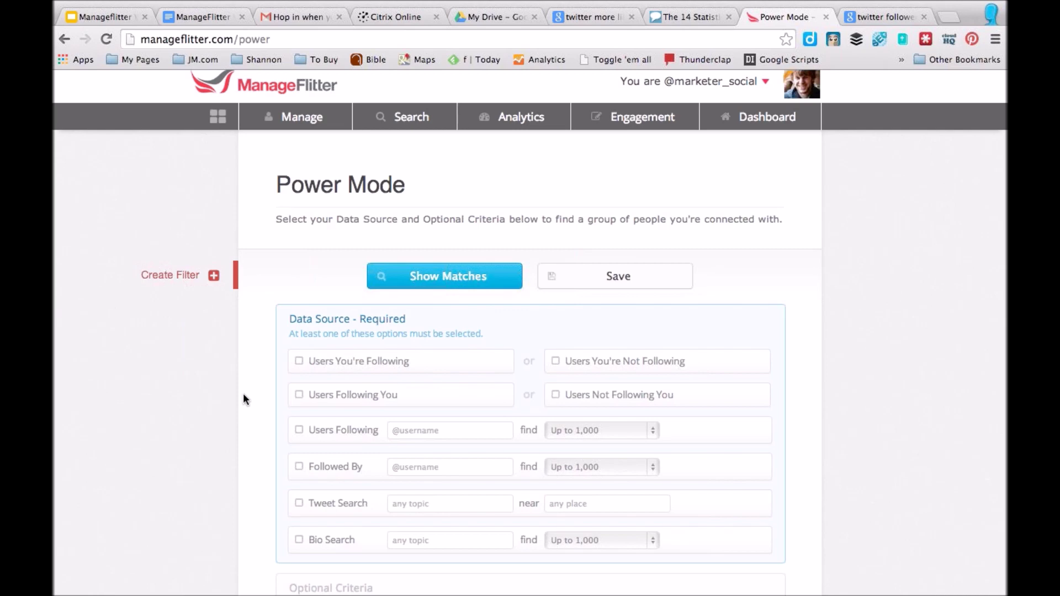
{"action": "scroll", "coordinate": [248, 393], "scroll_direction": "down", "scroll_amount": 5}
{"action": "scroll", "coordinate": [253, 393], "scroll_direction": "up", "scroll_amount": 3}
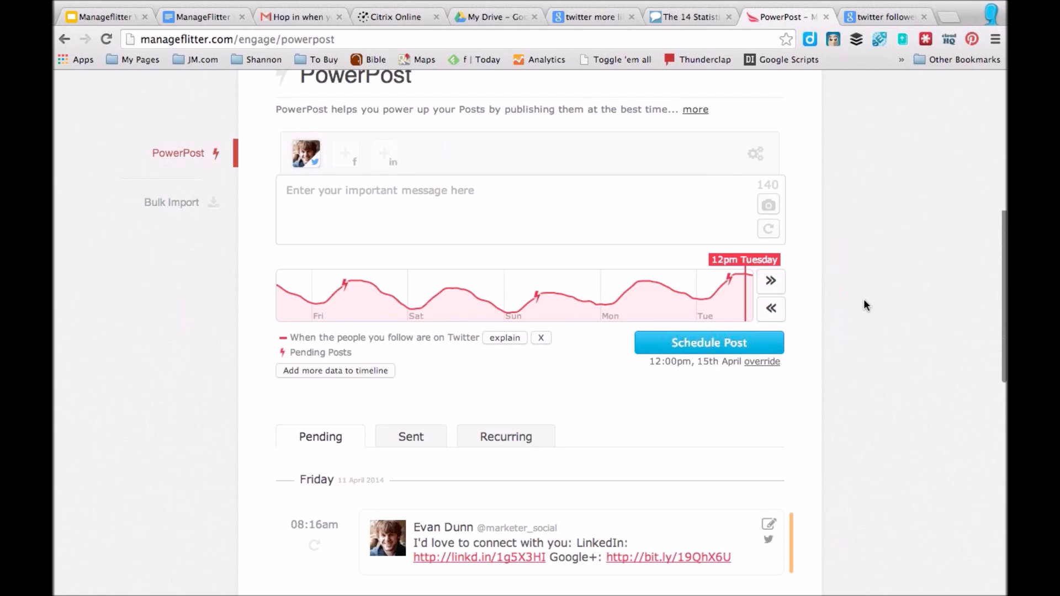
On the Unfollow page, turn off Batch Select and expand the Fake (Spam) and Talkative/Quiet filter groups
{"action": "scroll", "coordinate": [863, 300], "scroll_direction": "up", "scroll_amount": 1}
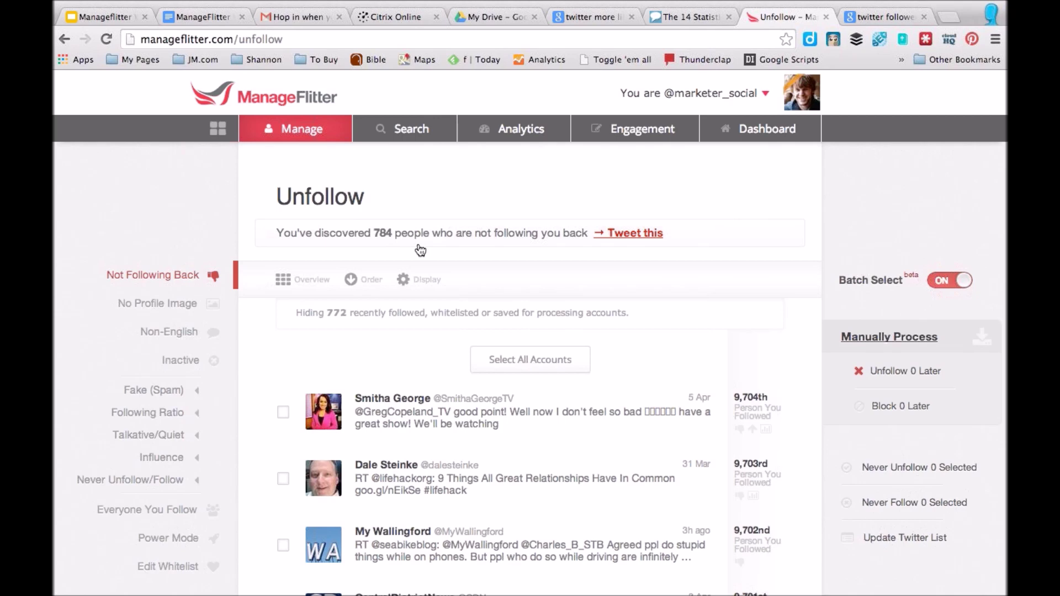
{"action": "left_click", "coordinate": [943, 287]}
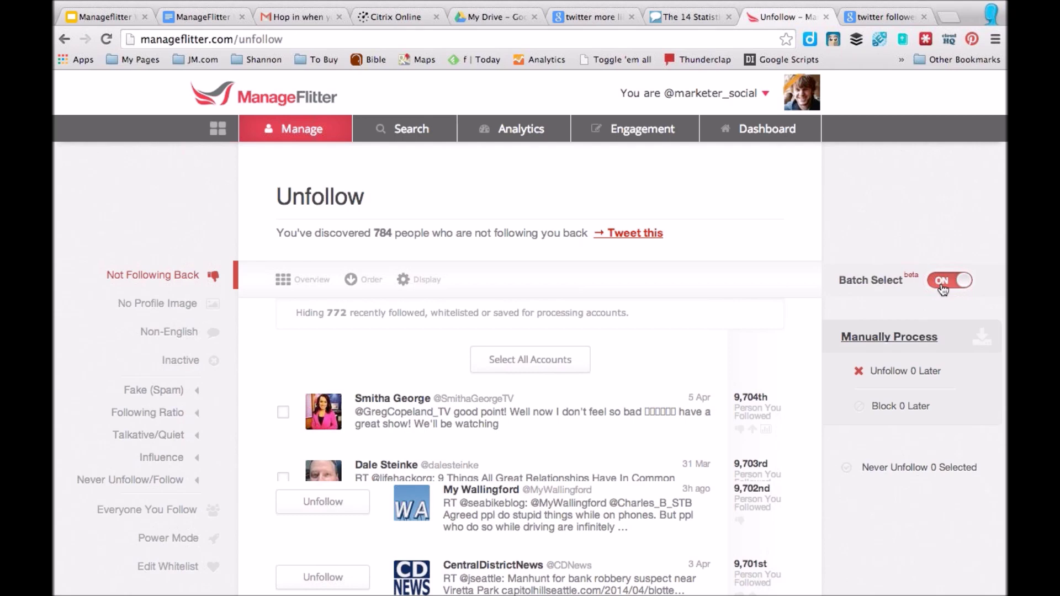
{"action": "left_click", "coordinate": [154, 389]}
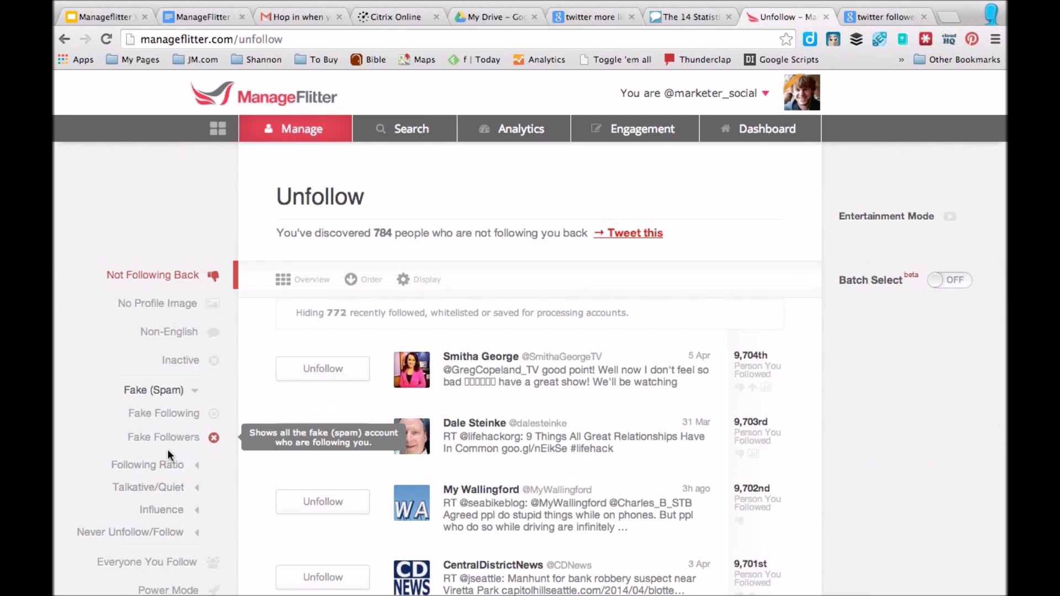
{"action": "left_click", "coordinate": [149, 487]}
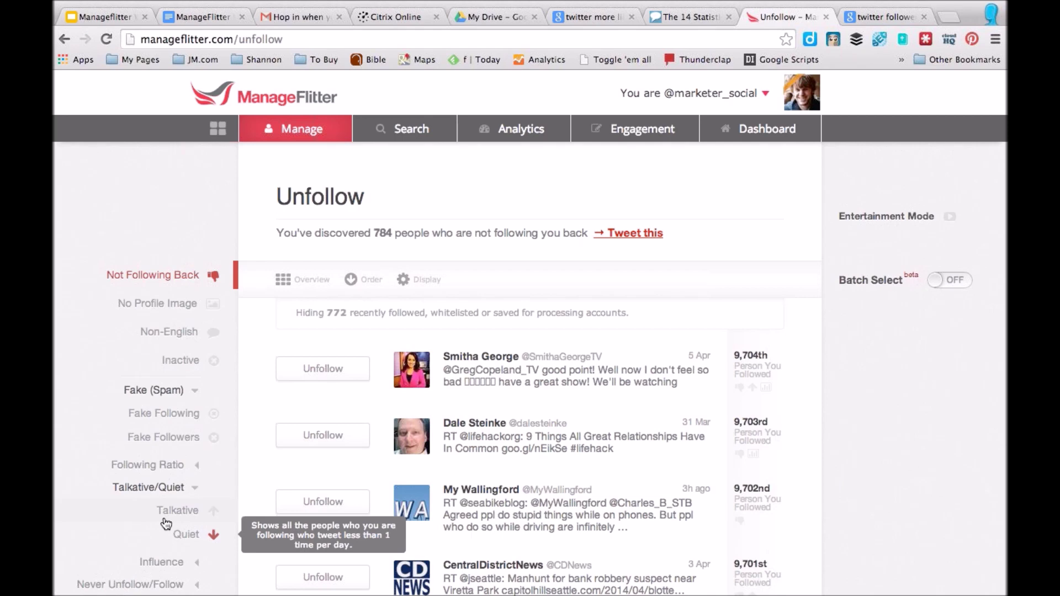
Start a new Power Mode filter with Users You're Following as its data source
{"action": "left_click", "coordinate": [304, 224]}
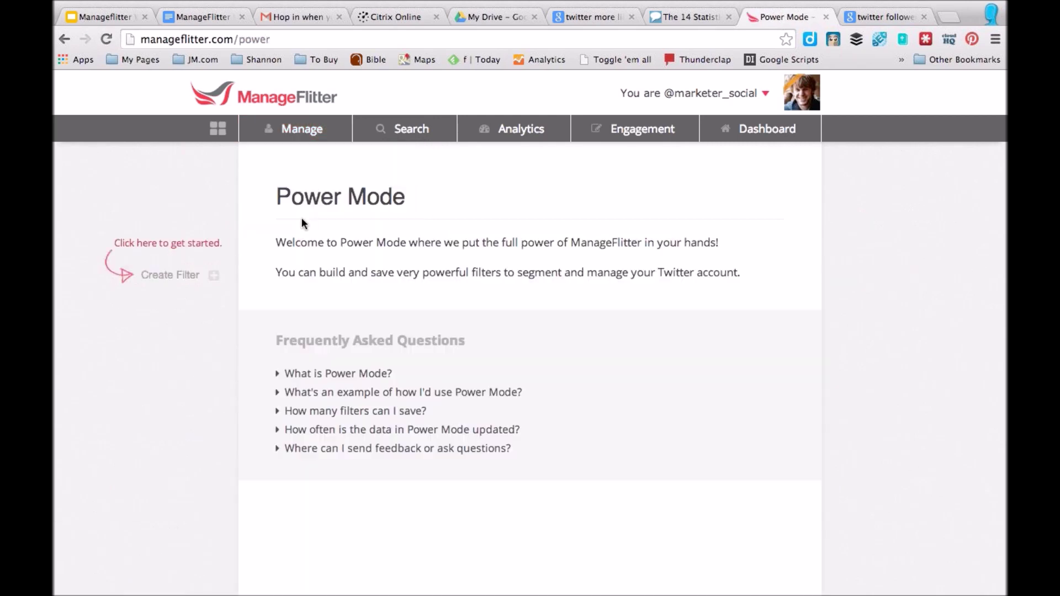
{"action": "left_click", "coordinate": [240, 286]}
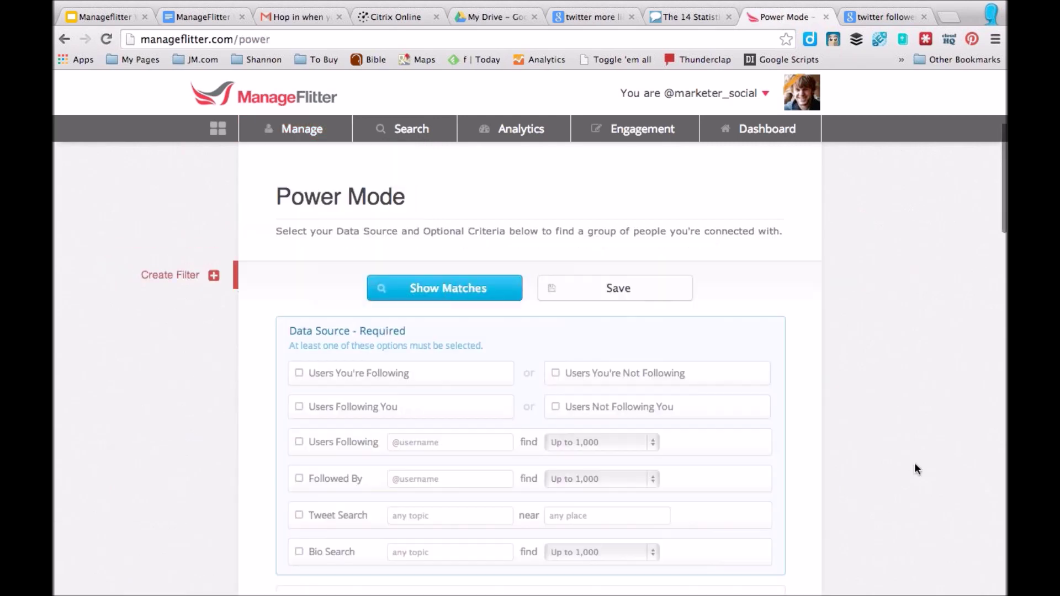
{"action": "scroll", "coordinate": [916, 464], "scroll_direction": "down", "scroll_amount": 1}
{"action": "scroll", "coordinate": [914, 468], "scroll_direction": "down", "scroll_amount": 2}
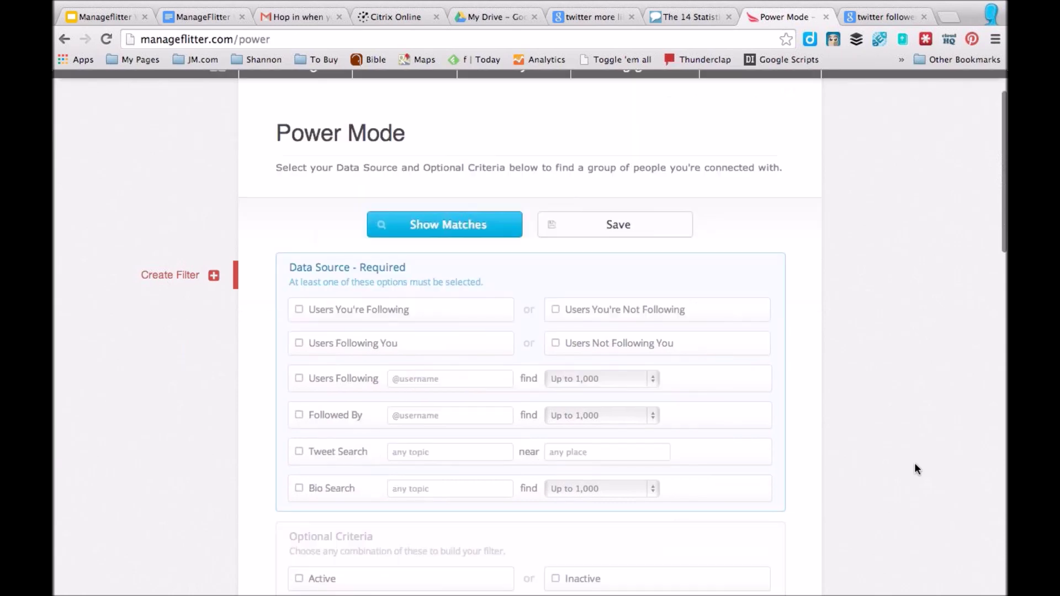
{"action": "scroll", "coordinate": [914, 464], "scroll_direction": "down", "scroll_amount": 4}
{"action": "scroll", "coordinate": [816, 337], "scroll_direction": "down", "scroll_amount": 1}
{"action": "scroll", "coordinate": [816, 338], "scroll_direction": "down", "scroll_amount": 1}
{"action": "scroll", "coordinate": [815, 337], "scroll_direction": "down", "scroll_amount": 3}
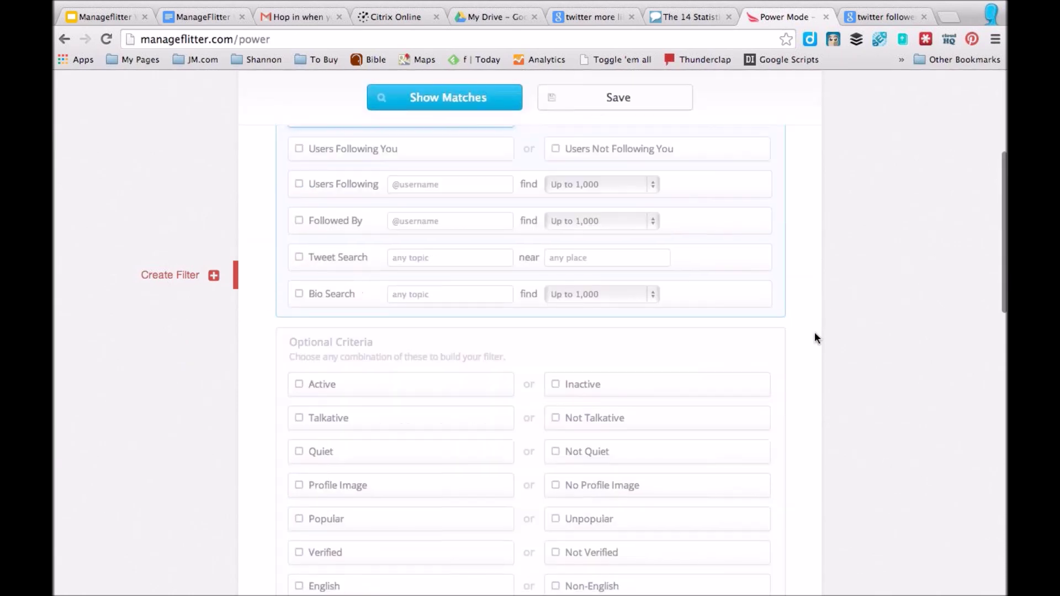
Add the No Profile Image criterion to the filter
{"action": "scroll", "coordinate": [817, 338], "scroll_direction": "down", "scroll_amount": 2}
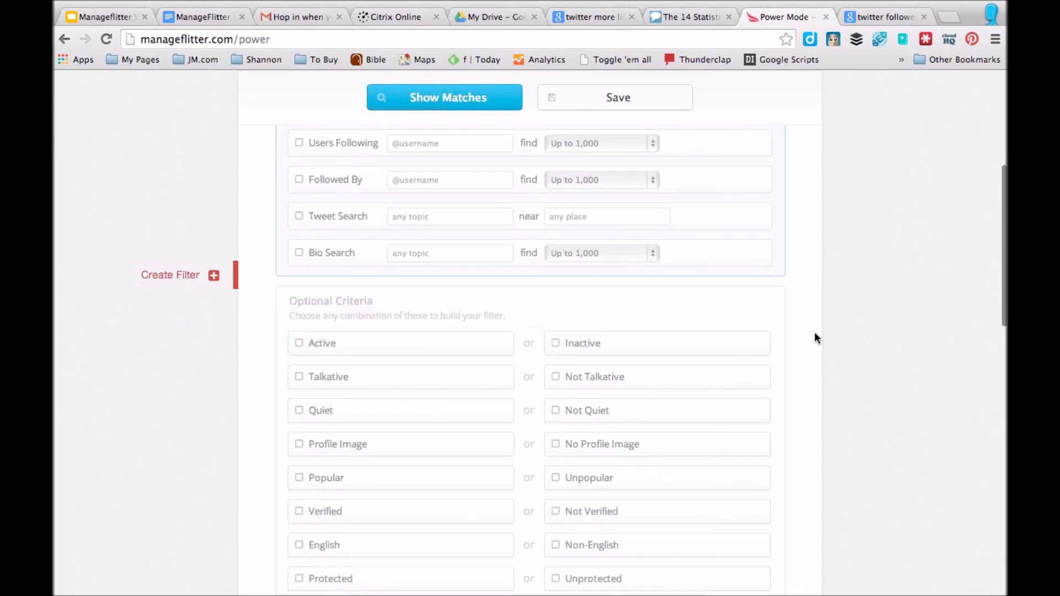
{"action": "scroll", "coordinate": [714, 375], "scroll_direction": "down", "scroll_amount": 3}
{"action": "left_click", "coordinate": [715, 376]}
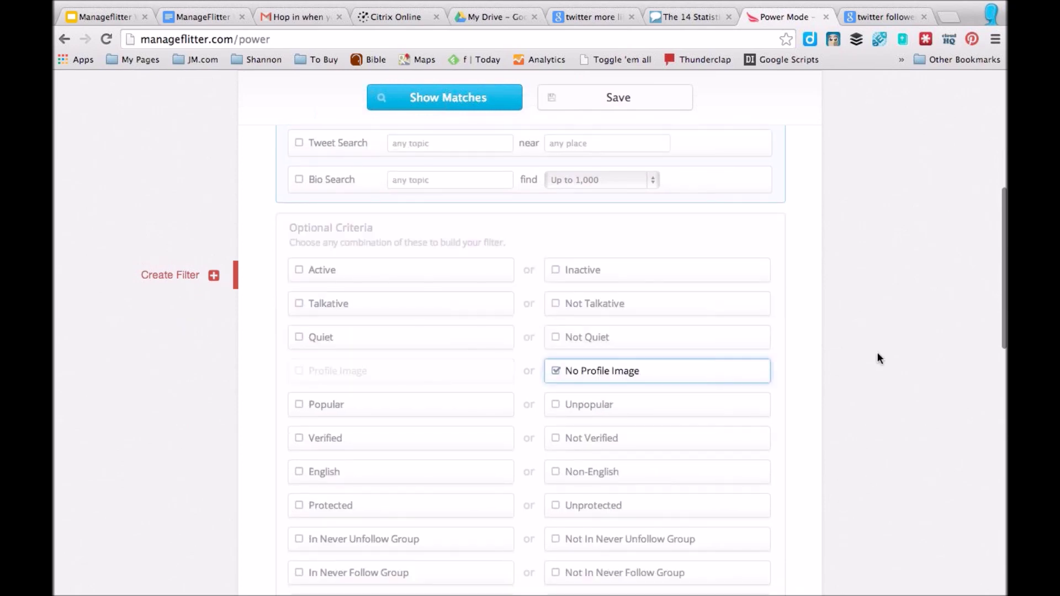
Limit the filter's Followers criterion to the range 0 - 110
{"action": "scroll", "coordinate": [877, 354], "scroll_direction": "down", "scroll_amount": 8}
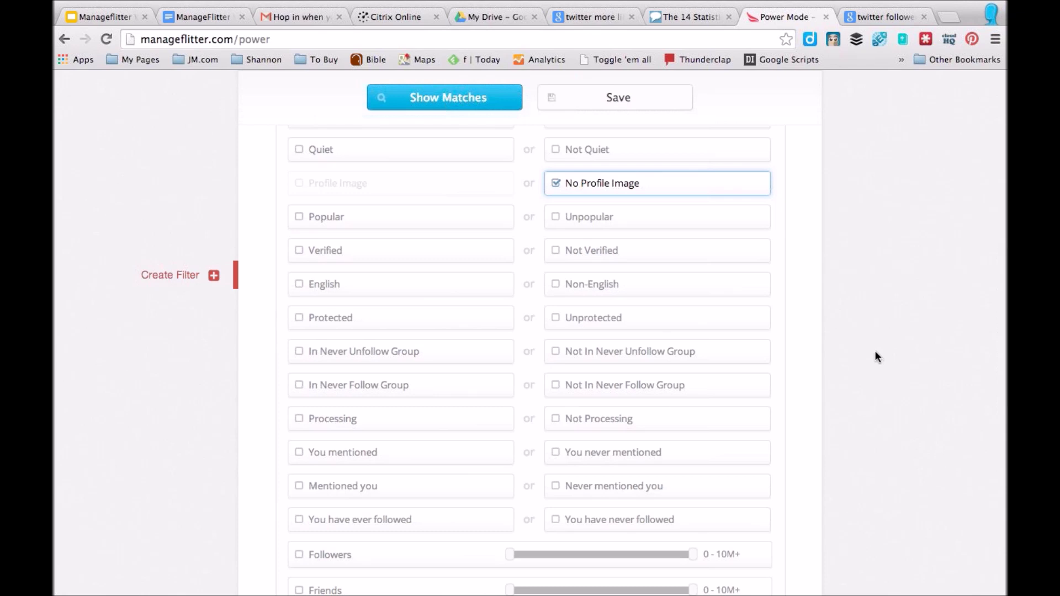
{"action": "scroll", "coordinate": [876, 353], "scroll_direction": "down", "scroll_amount": 3}
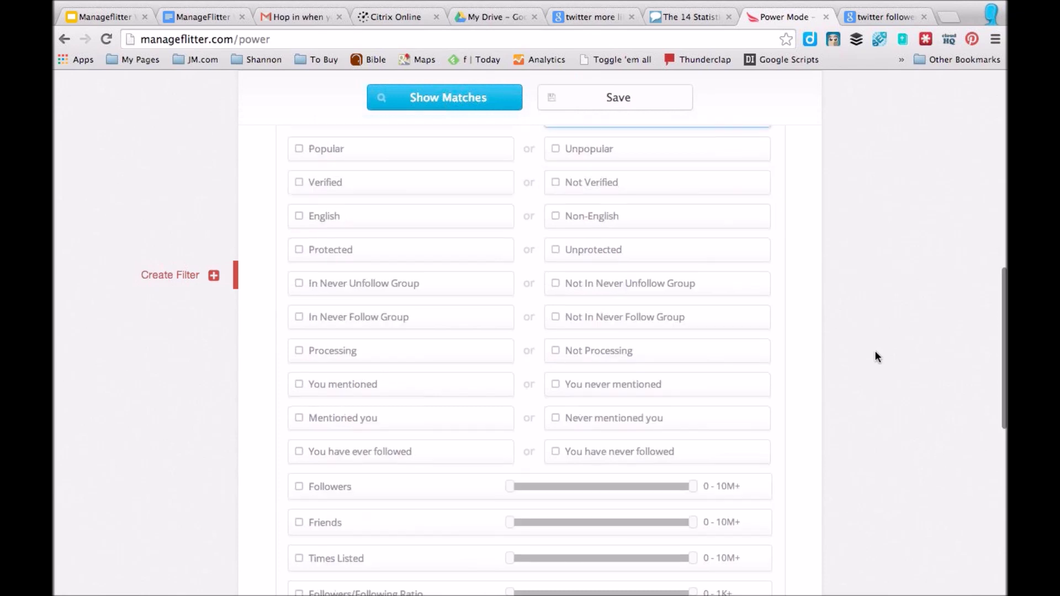
{"action": "scroll", "coordinate": [875, 353], "scroll_direction": "down", "scroll_amount": 10}
{"action": "left_click_drag", "start_coordinate": [692, 267], "coordinate": [579, 271]}
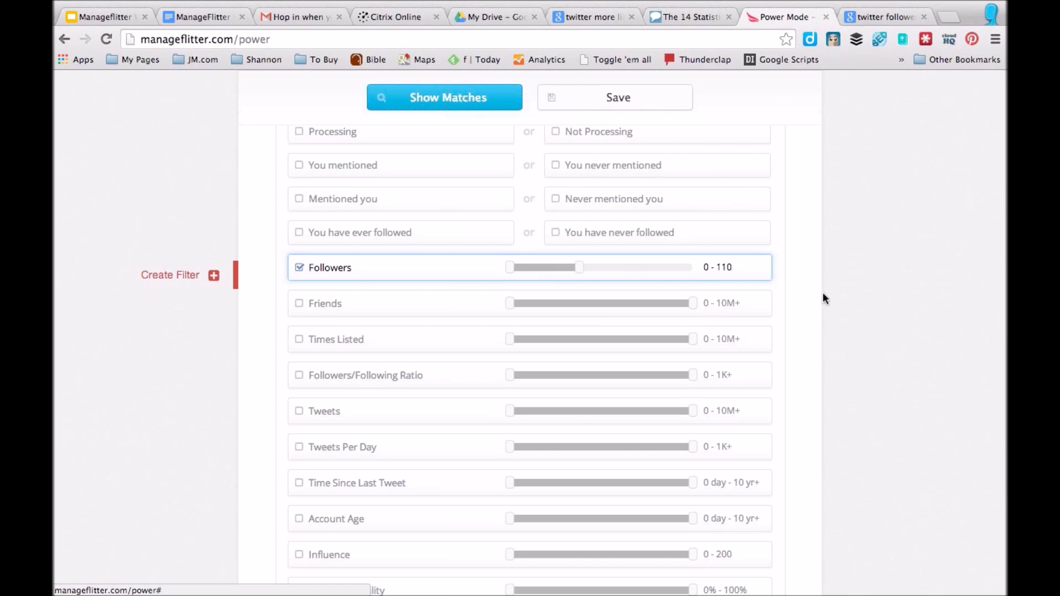
Show the filter's matches and unfollow the matching account
{"action": "scroll", "coordinate": [823, 293], "scroll_direction": "down", "scroll_amount": 1}
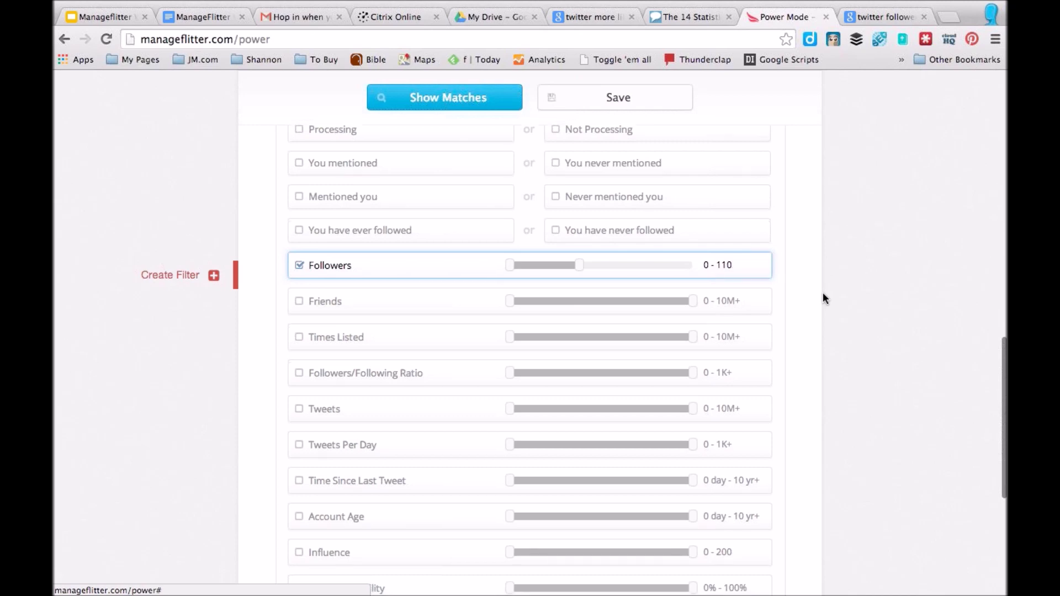
{"action": "scroll", "coordinate": [816, 276], "scroll_direction": "up", "scroll_amount": 10}
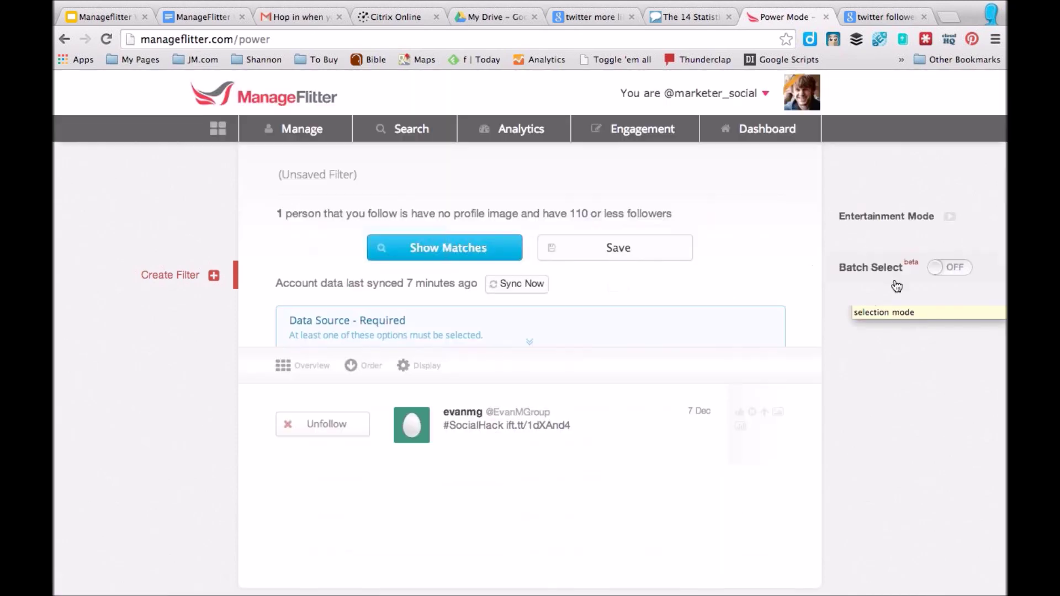
{"action": "left_click", "coordinate": [329, 437]}
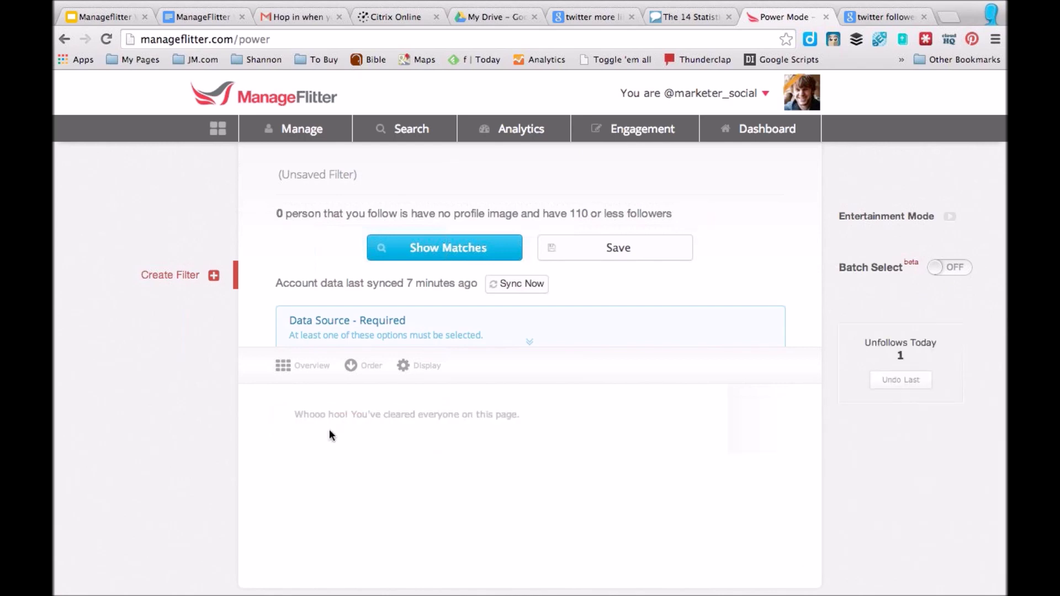
Expand the unsaved filter's collapsed data source and criteria section to review its settings
{"action": "left_click", "coordinate": [528, 345]}
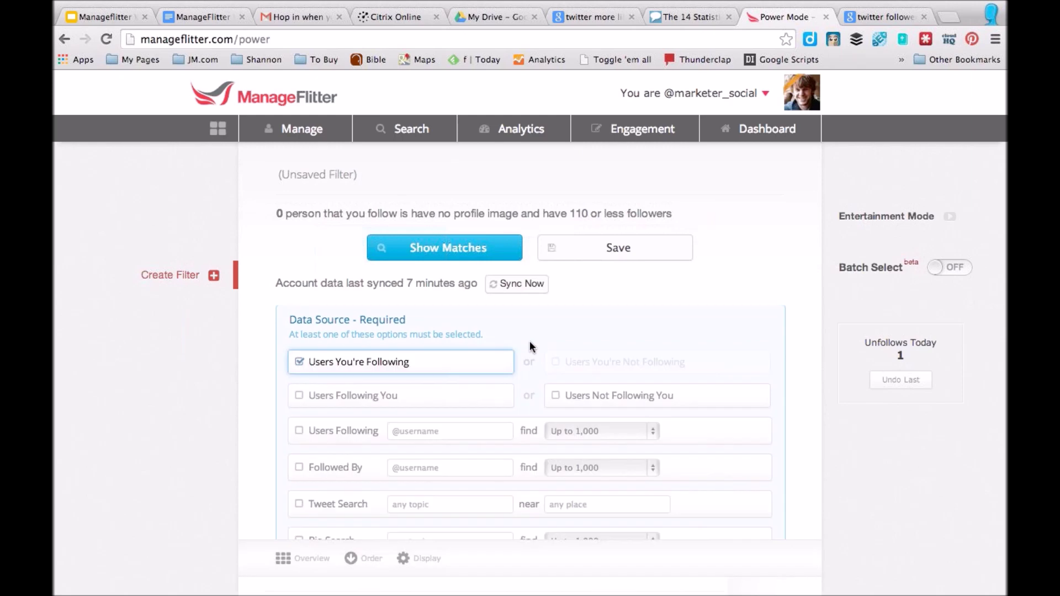
{"action": "scroll", "coordinate": [530, 347], "scroll_direction": "down", "scroll_amount": 3}
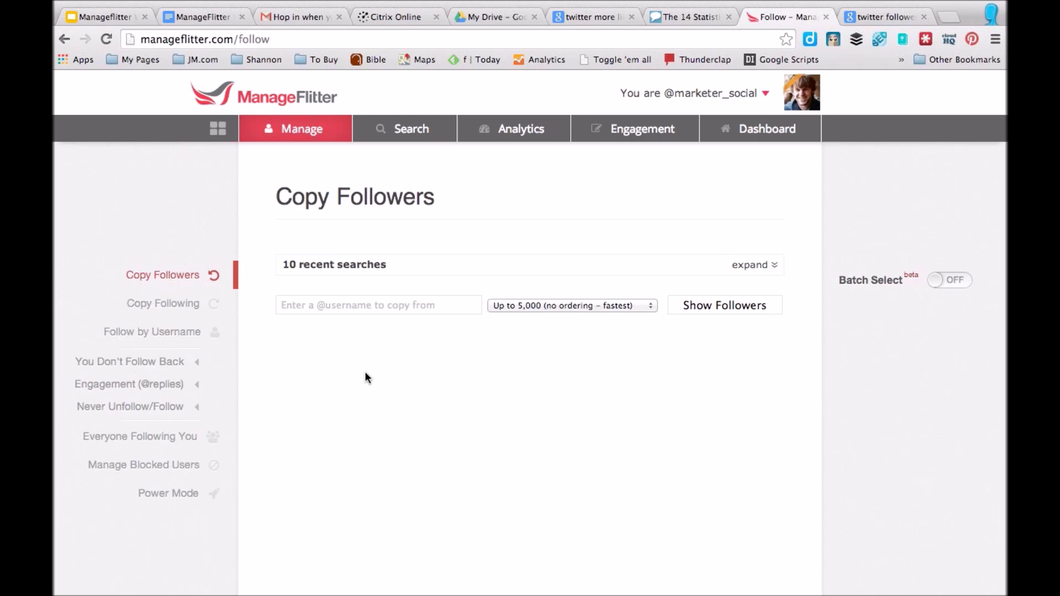
Open twitter.com in a new browser tab and display its list of keyboard shortcuts
{"action": "key", "text": "super+t"}
{"action": "type", "text": "t"}
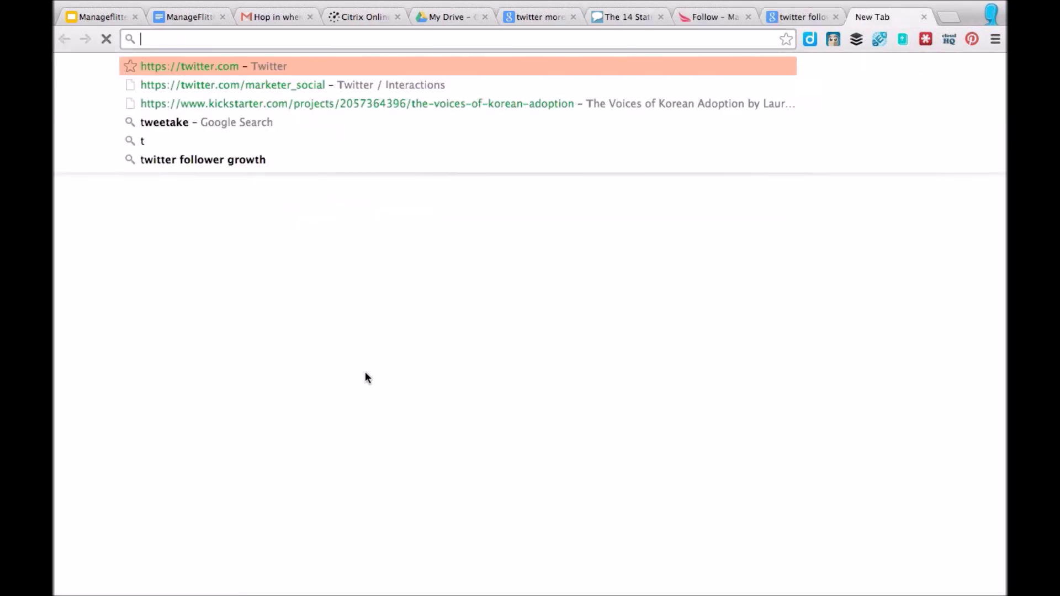
{"action": "key", "text": "Return"}
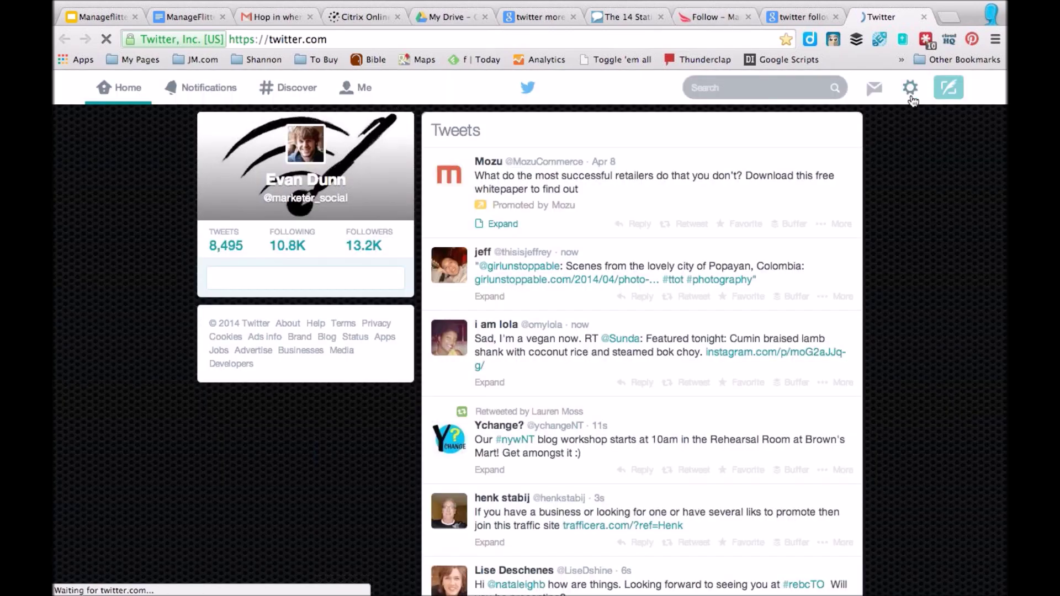
{"action": "left_click", "coordinate": [911, 97]}
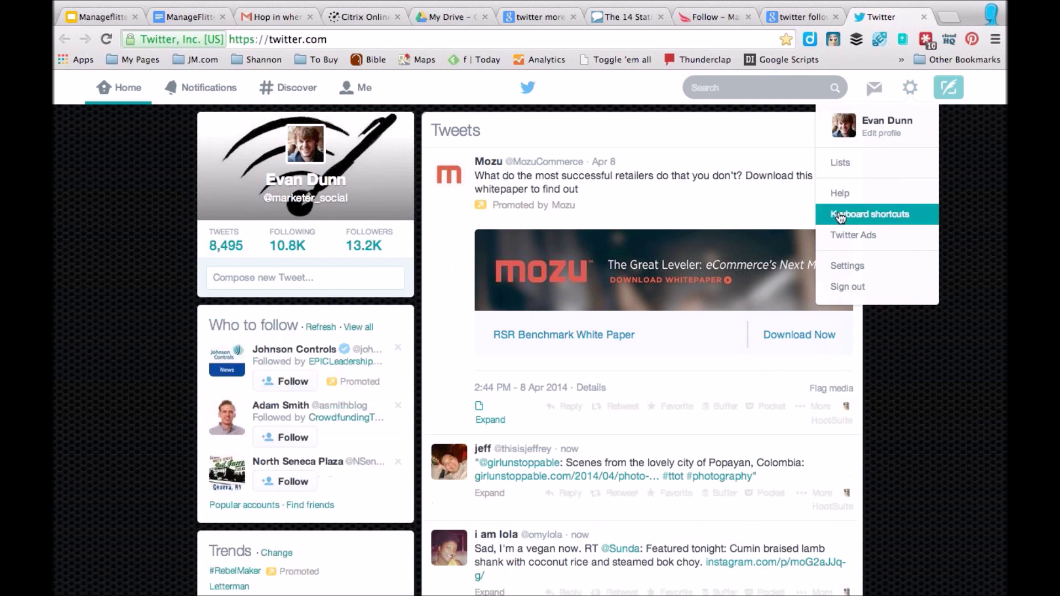
{"action": "left_click", "coordinate": [840, 216]}
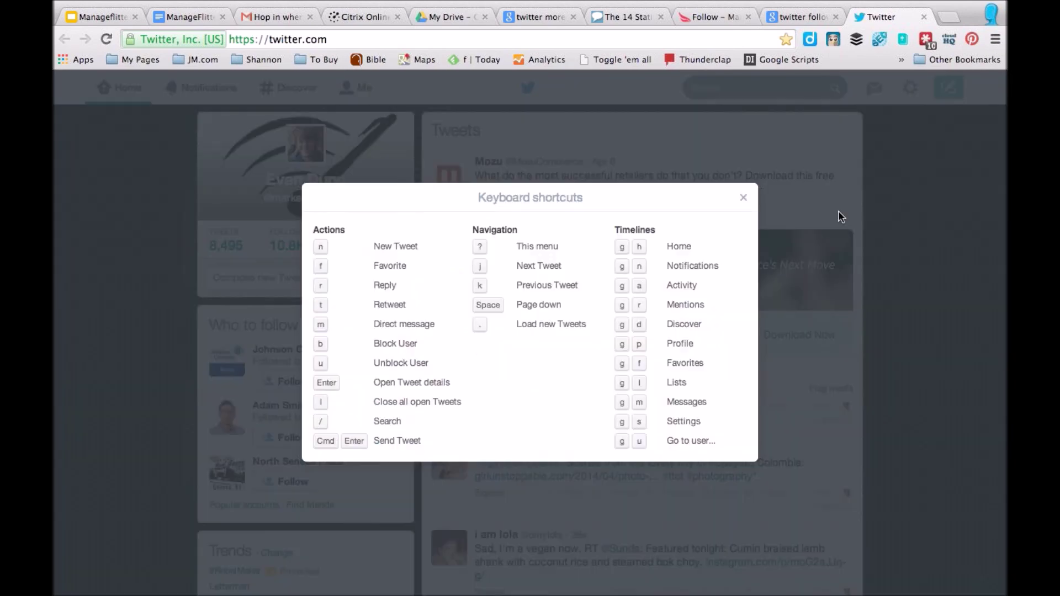